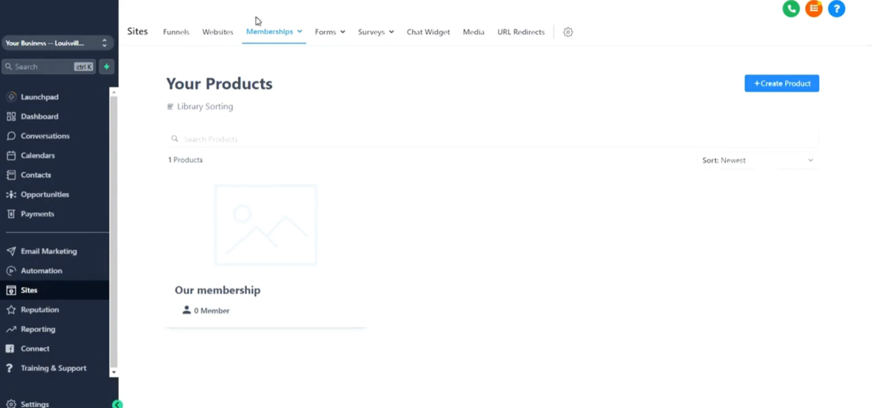
mouse_move(274, 34)
click(780, 88)
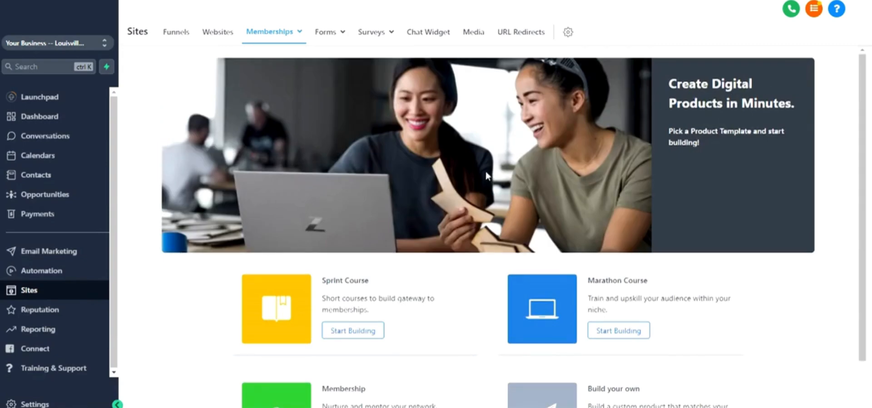
scroll(498, 200, down, 2)
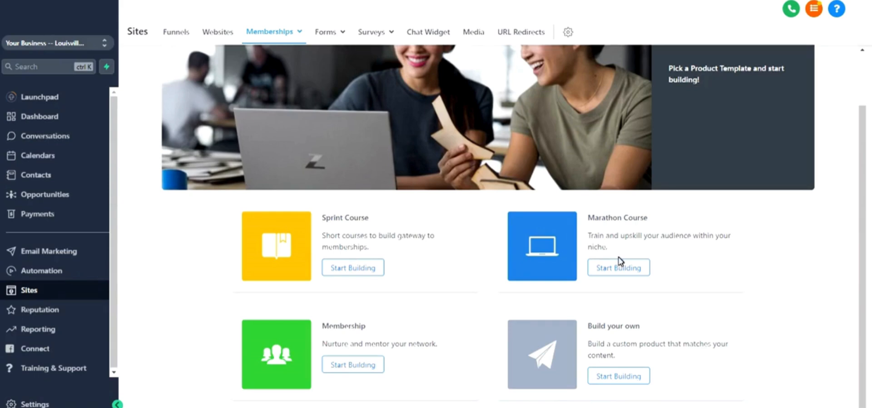
click(614, 376)
click(459, 160)
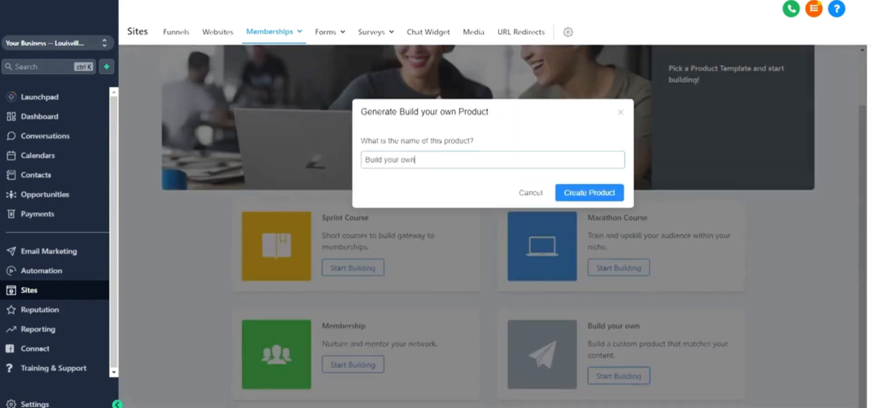
drag(459, 160, 317, 159)
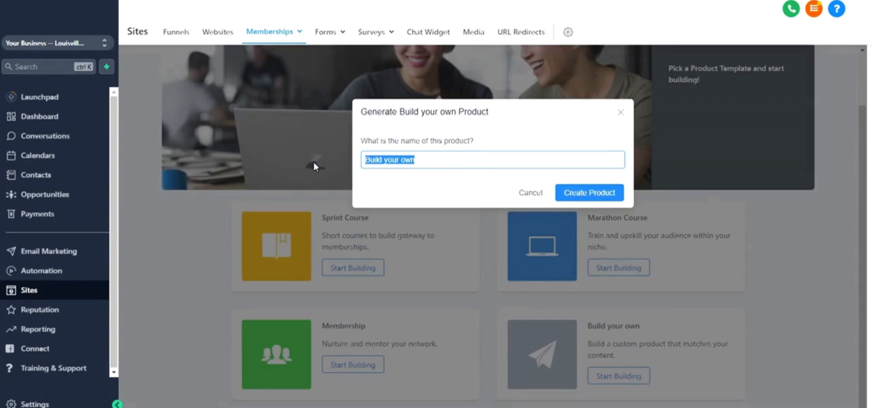
text(Our mem)
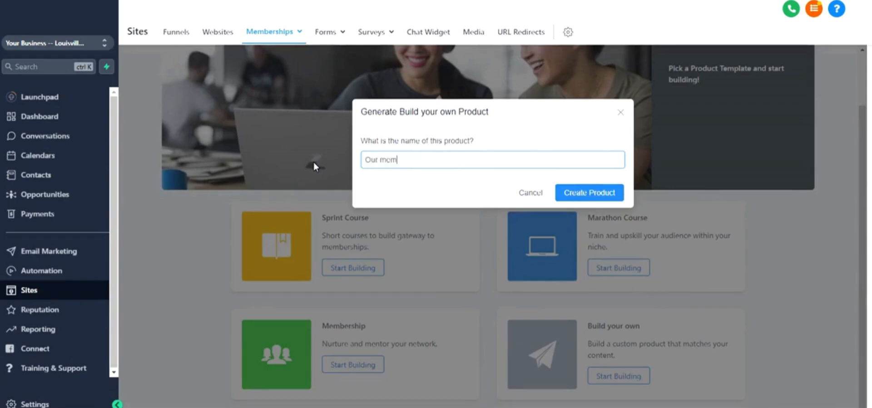
text(bership)
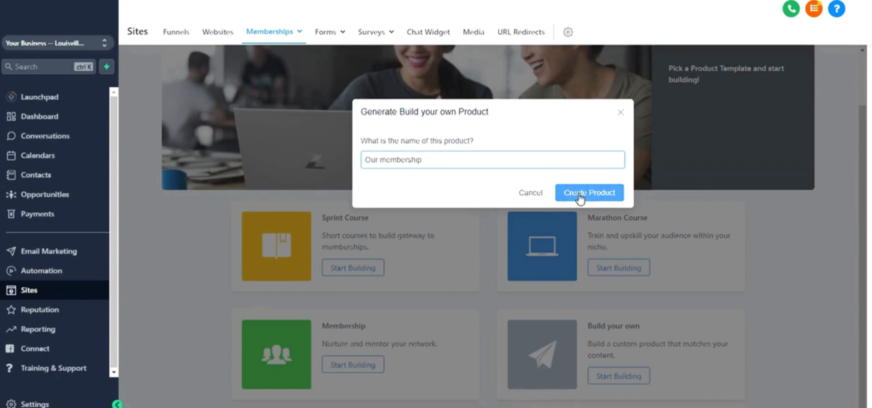
click(535, 194)
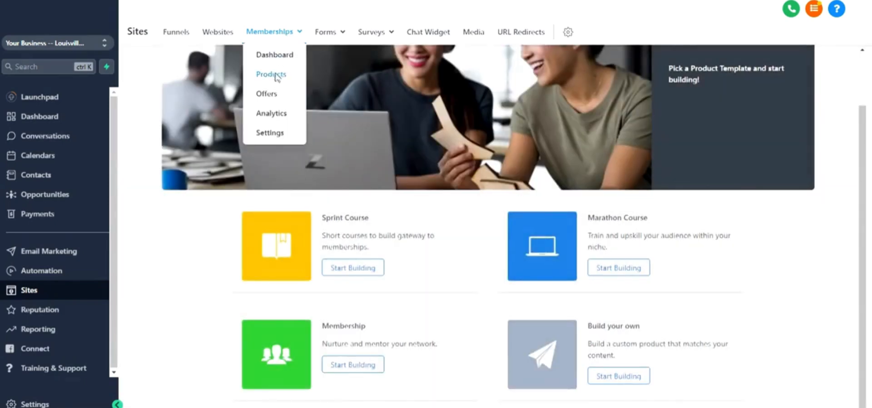
Step: Open the existing Our membership product from the membership products list and bring up its details for editing
click(275, 75)
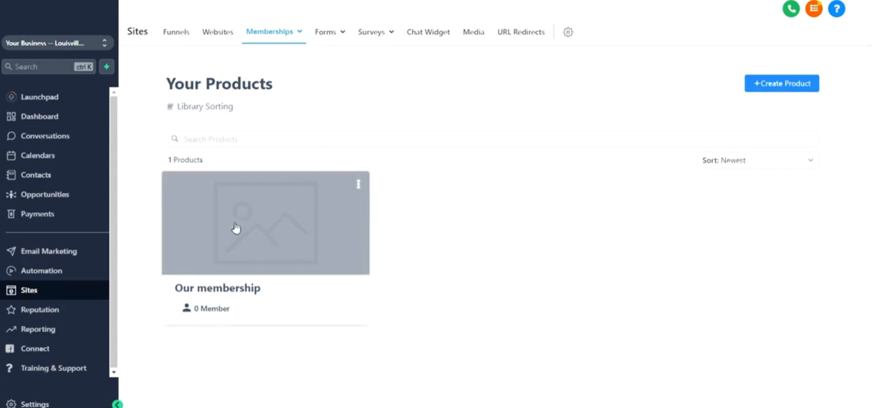
click(255, 227)
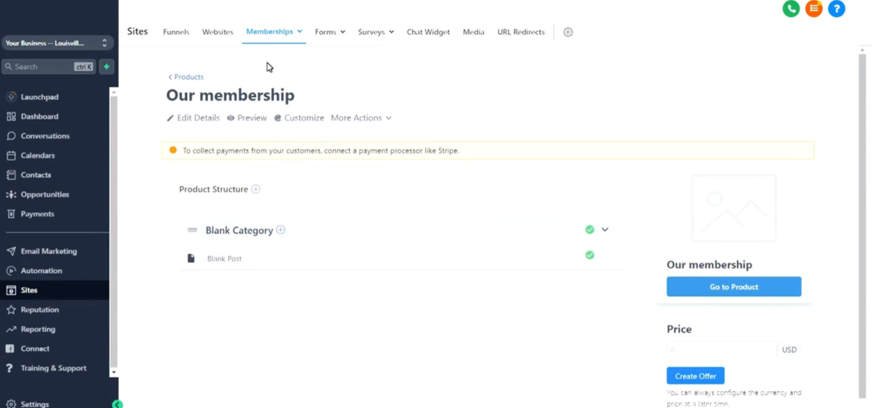
click(197, 119)
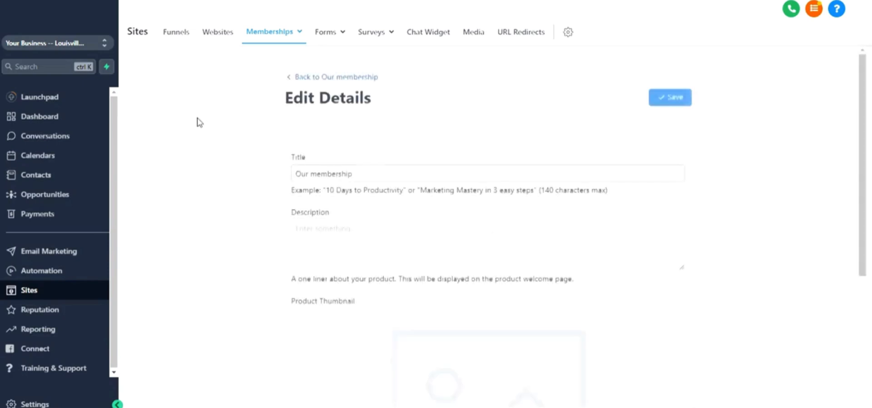
Step: Examine the product's title and description fields and the thumbnail's recommended dimensions
click(346, 172)
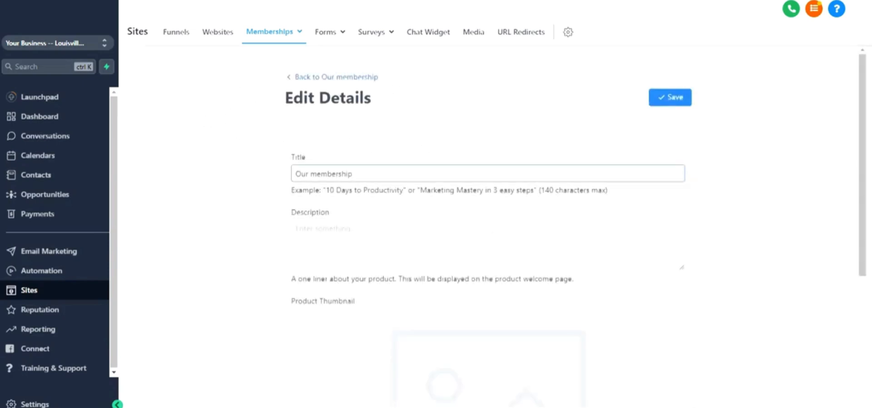
scroll(298, 248, down, 3)
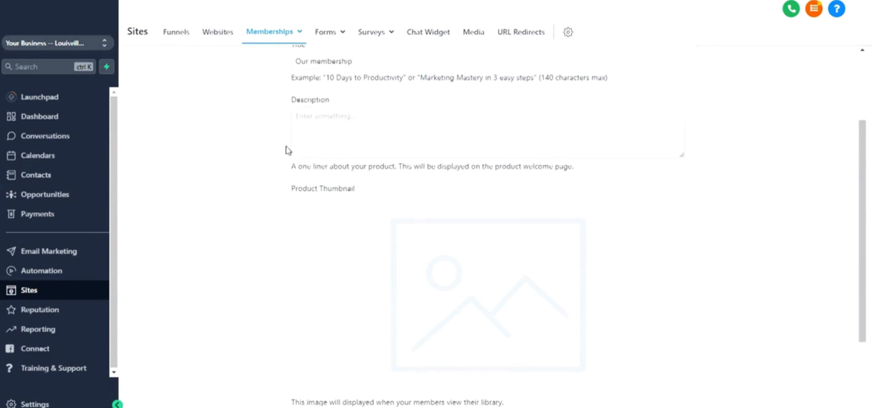
click(338, 125)
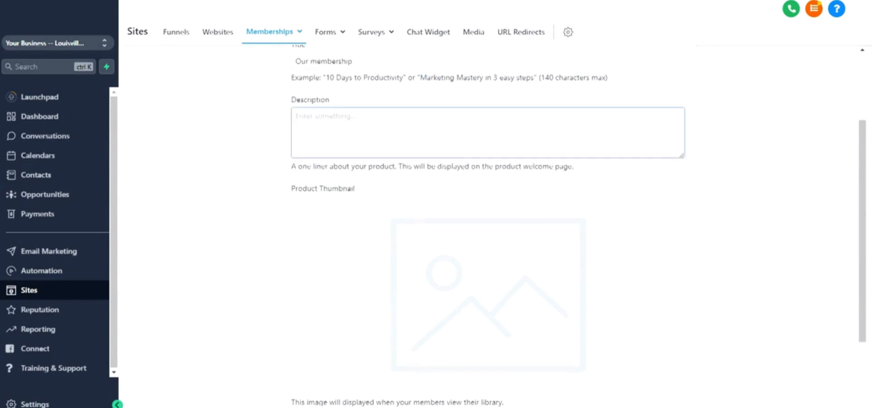
drag(362, 62, 278, 66)
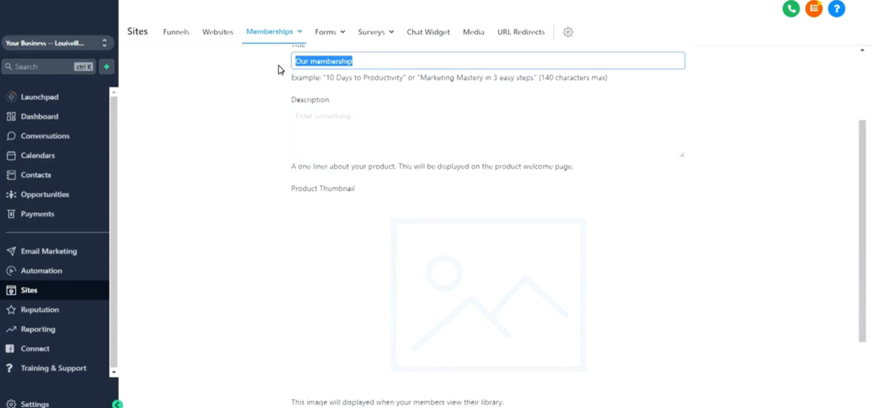
key(Tab)
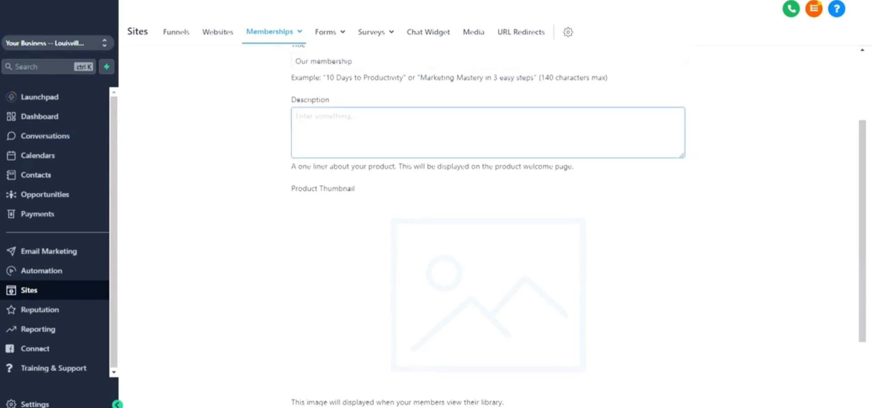
drag(495, 167, 604, 172)
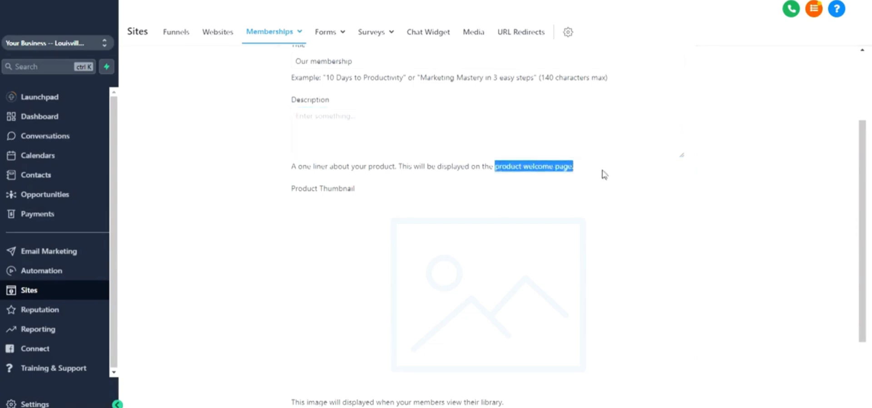
scroll(362, 187, down, 3)
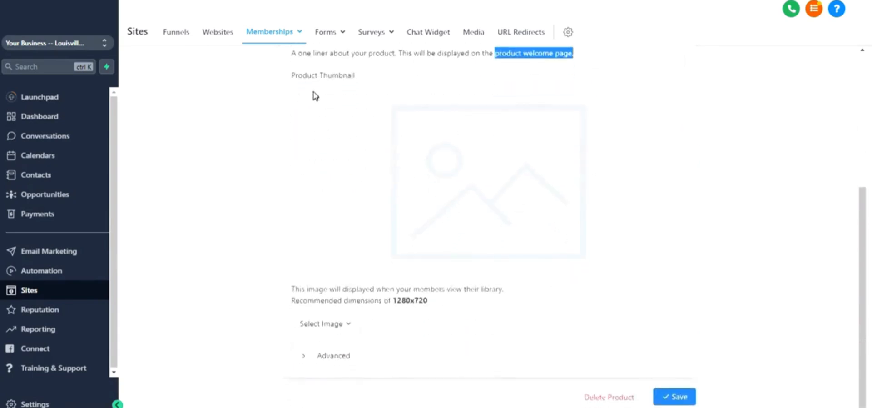
drag(316, 76, 353, 88)
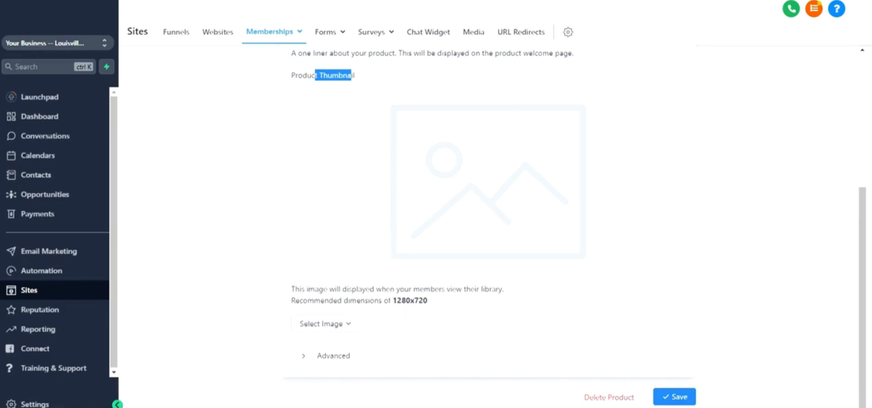
drag(392, 300, 434, 302)
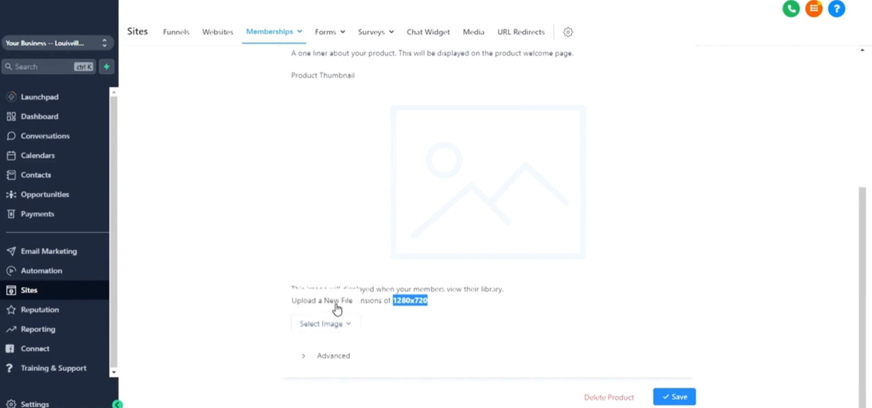
Step: Review the product's advanced custom JS, custom CSS, and header and footer tracking code fields, and return to the product page
click(303, 357)
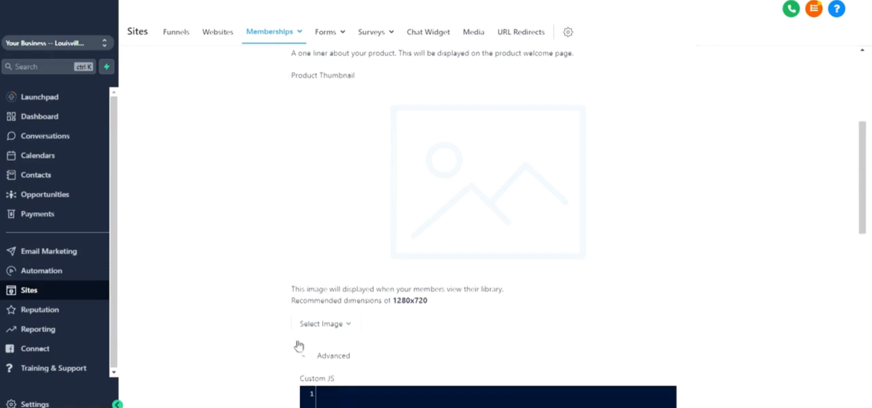
scroll(264, 273, down, 4)
scroll(266, 273, down, 3)
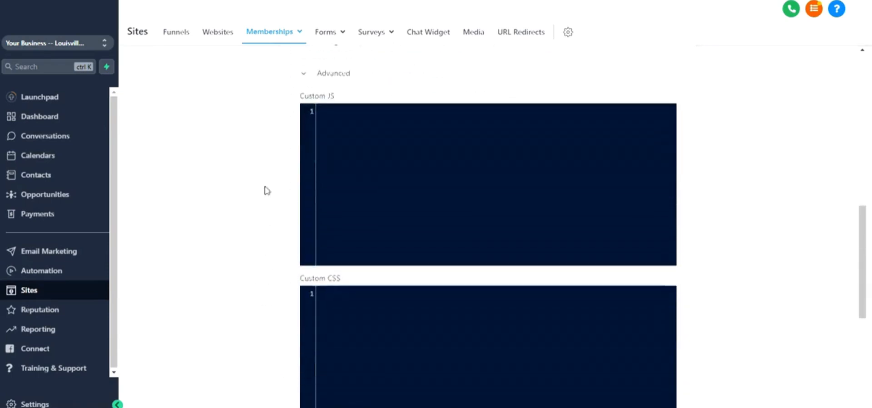
scroll(265, 168, down, 3)
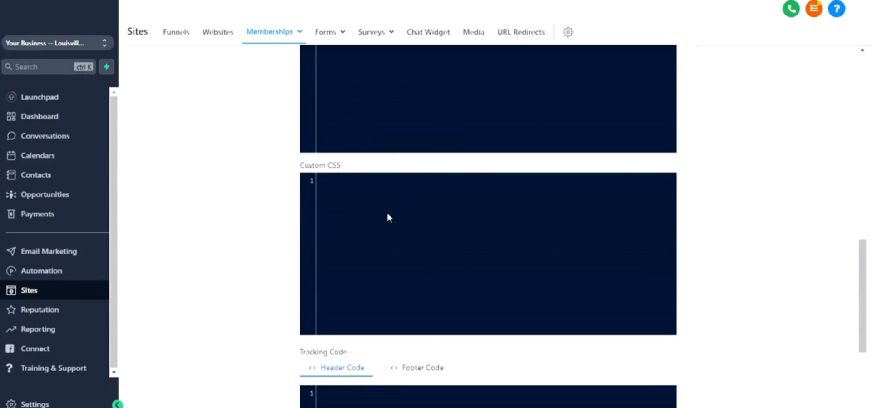
scroll(387, 217, down, 3)
scroll(384, 216, up, 3)
scroll(384, 217, down, 3)
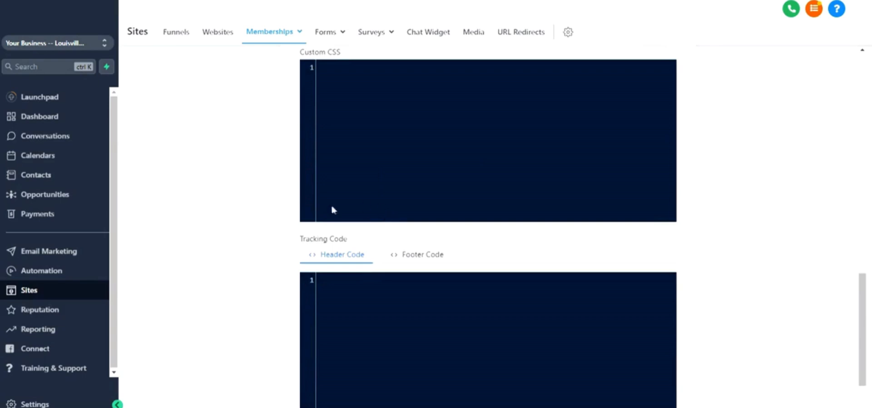
scroll(373, 246, down, 1)
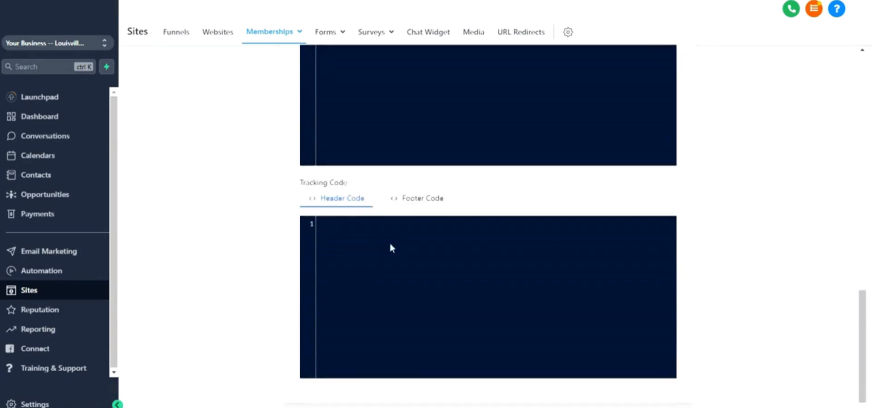
click(411, 200)
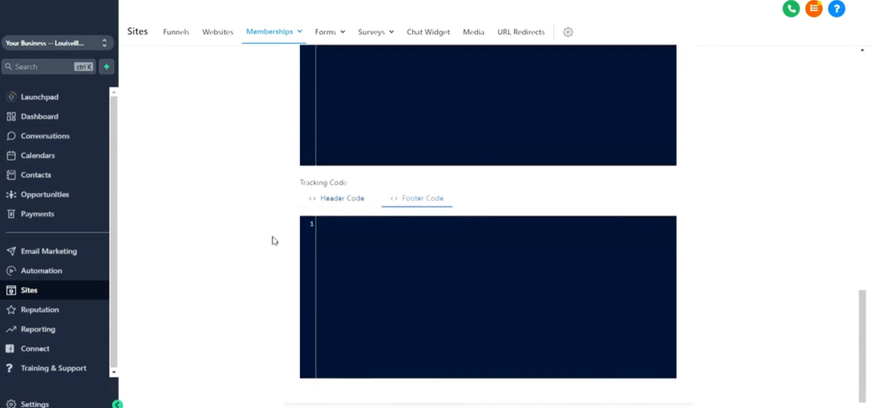
scroll(273, 241, up, 6)
scroll(275, 244, up, 8)
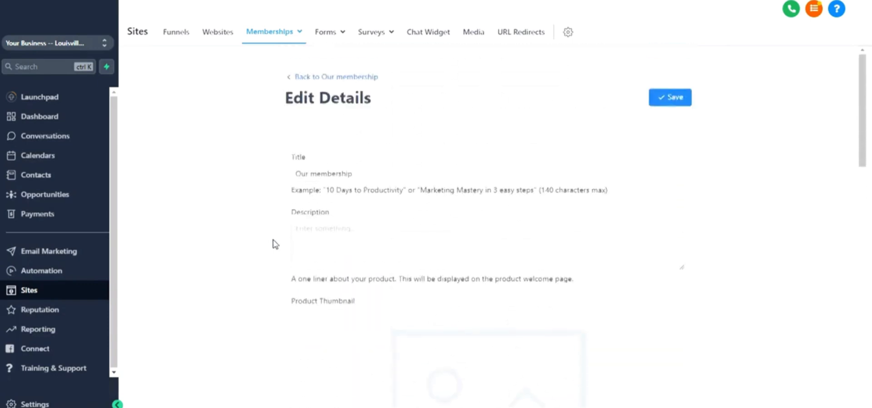
click(353, 80)
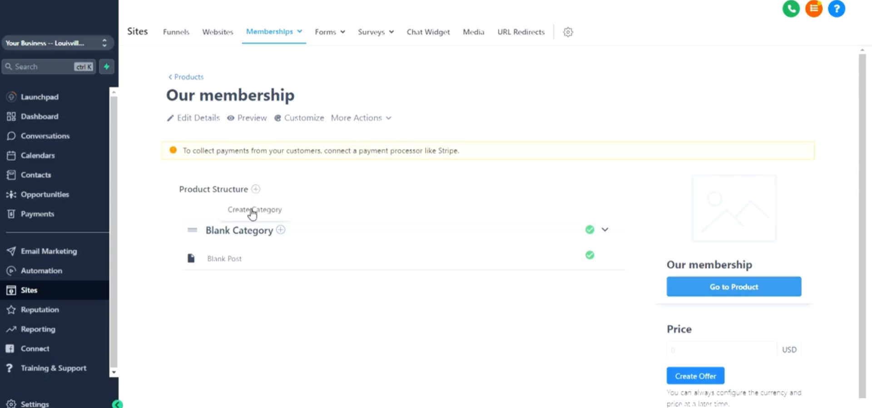
Step: Create a category titled Introduction in the product structure and move it above Blank Category
click(252, 213)
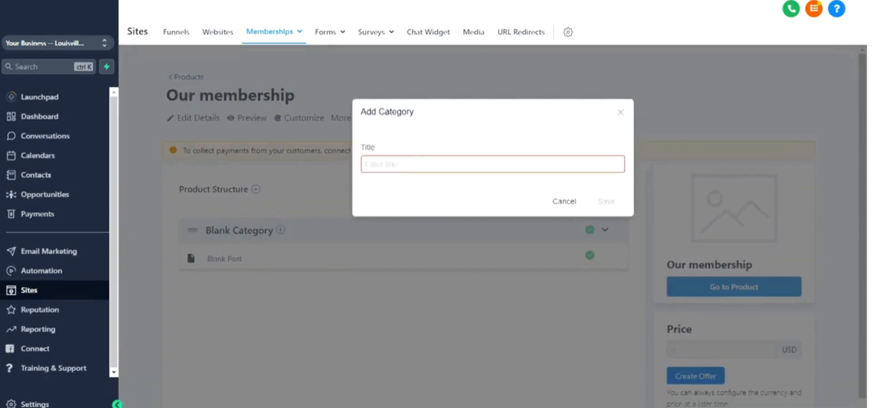
text(Intoo)
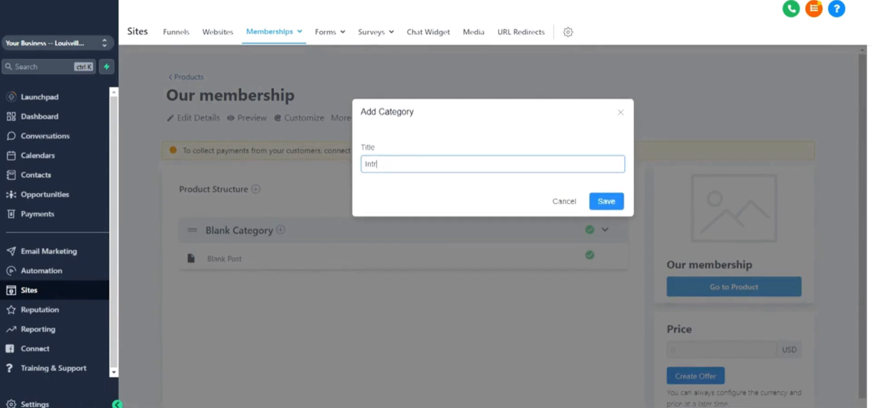
text(duction)
click(606, 201)
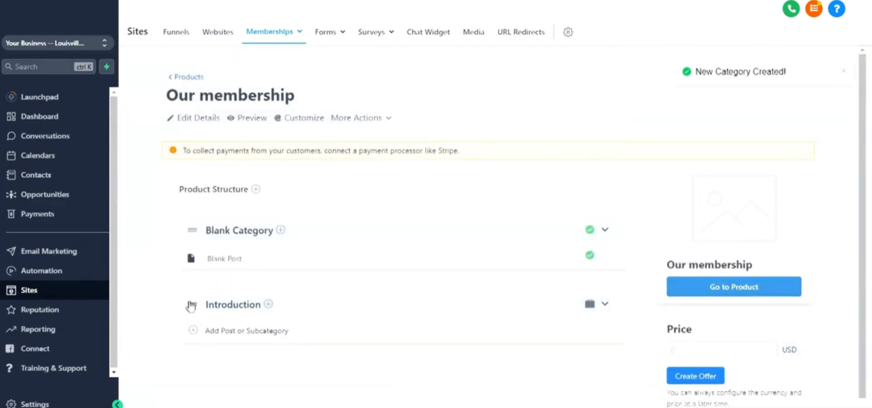
drag(190, 310, 198, 218)
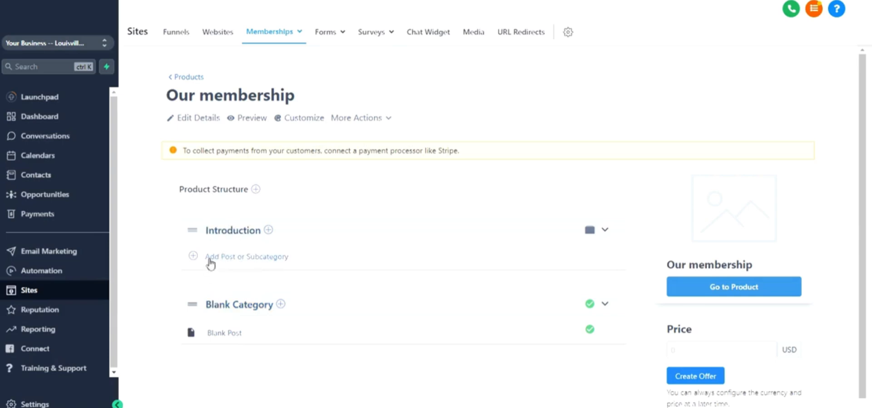
Step: Add a post titled Welcome to the Introduction category
click(269, 230)
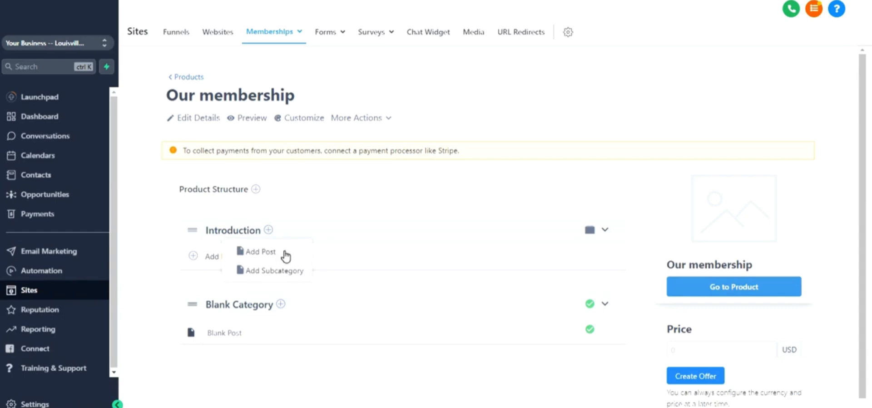
click(274, 251)
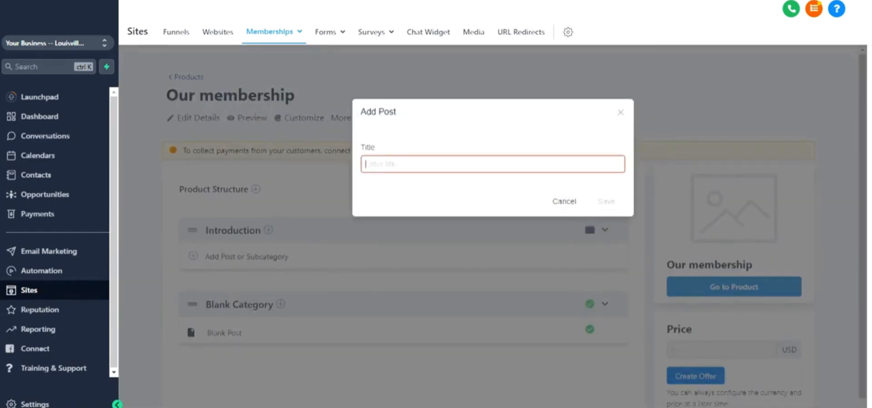
text(Welcome)
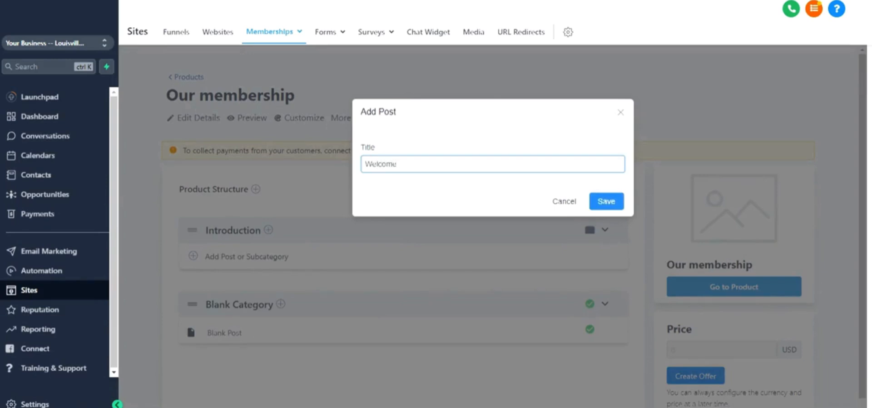
click(618, 201)
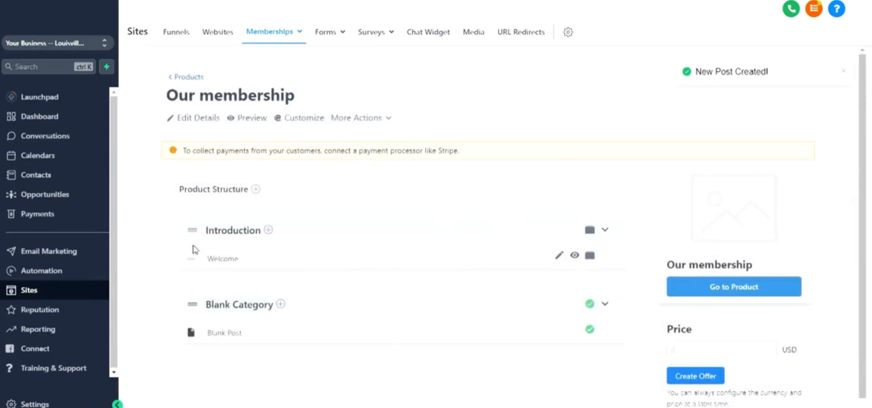
Step: Open the Welcome post and examine its video upload, title, category, body, thumbnail dimensions and file attachment options
click(218, 259)
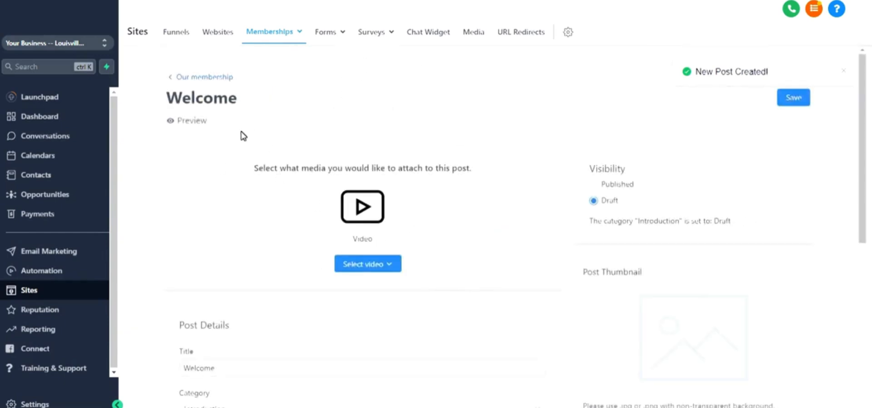
scroll(253, 187, down, 5)
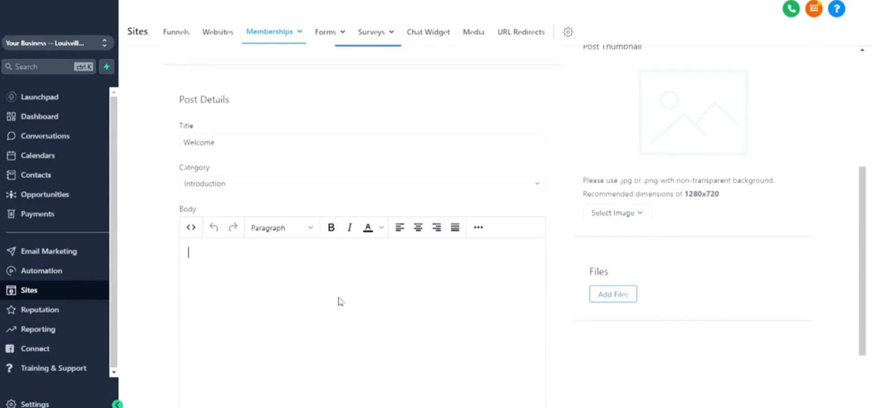
scroll(288, 314, up, 5)
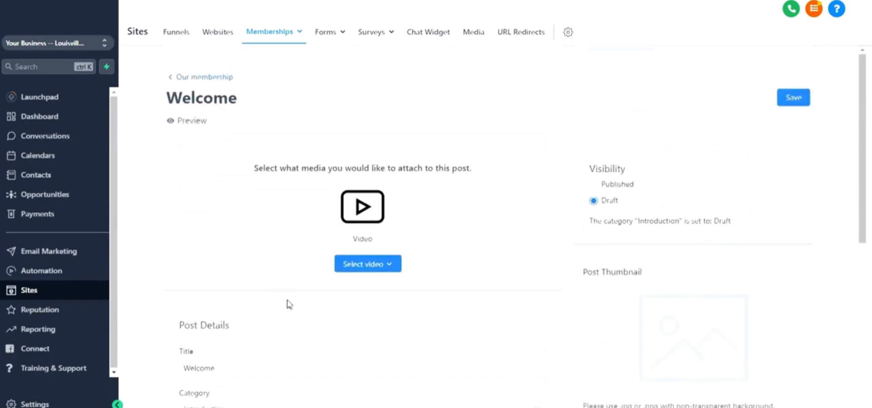
click(387, 269)
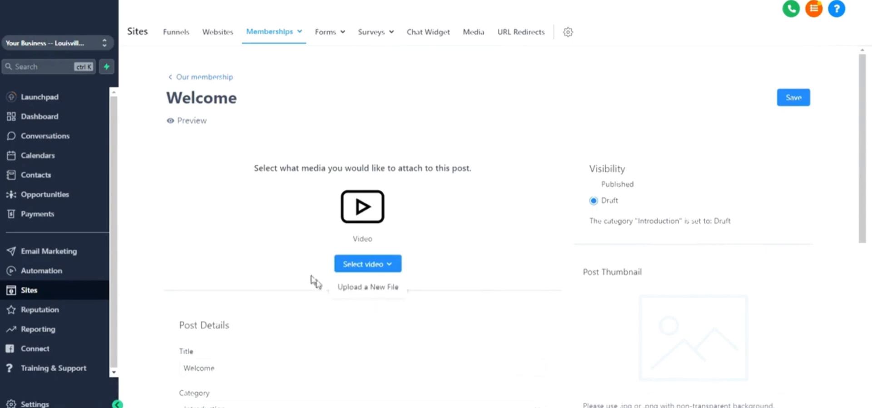
scroll(655, 202, down, 3)
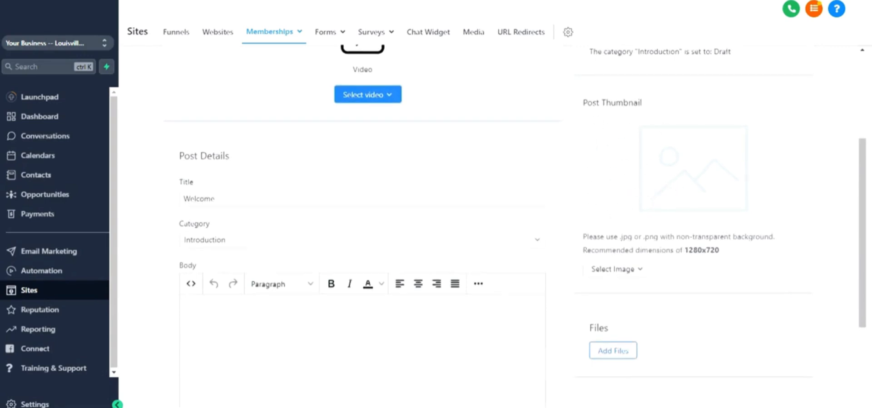
double_click(716, 252)
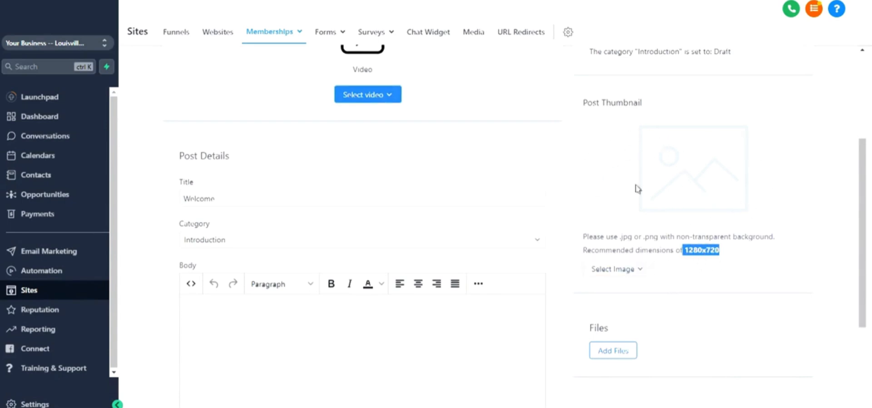
scroll(630, 205, down, 1)
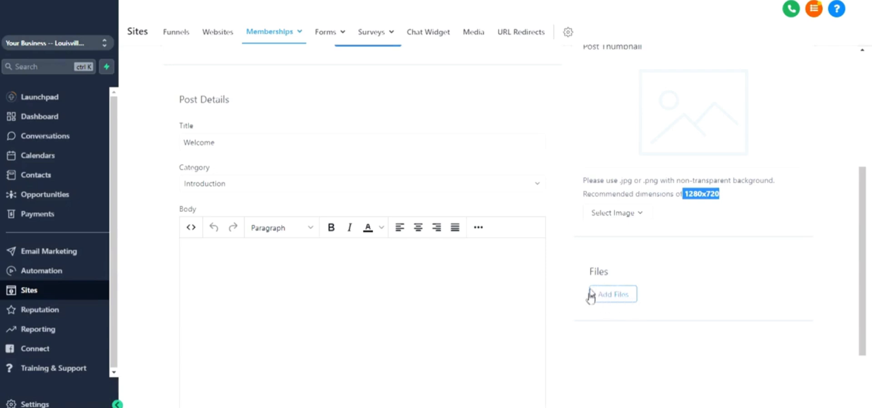
scroll(609, 288, up, 5)
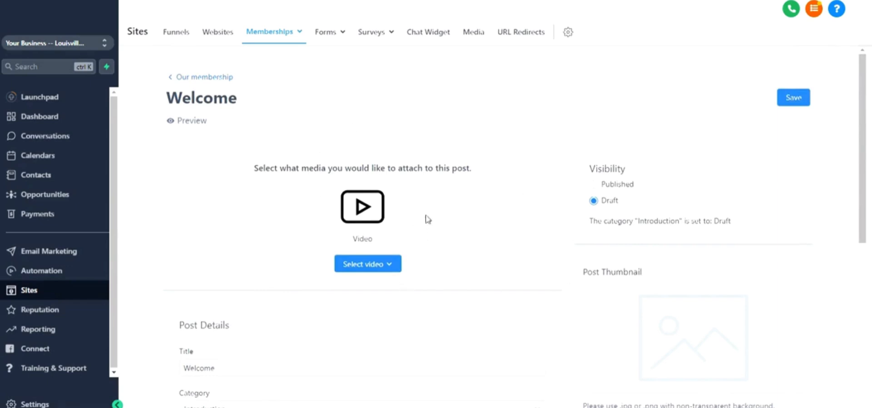
Step: Set the Welcome post's visibility to Published, save it and return to the Our membership product page
click(610, 187)
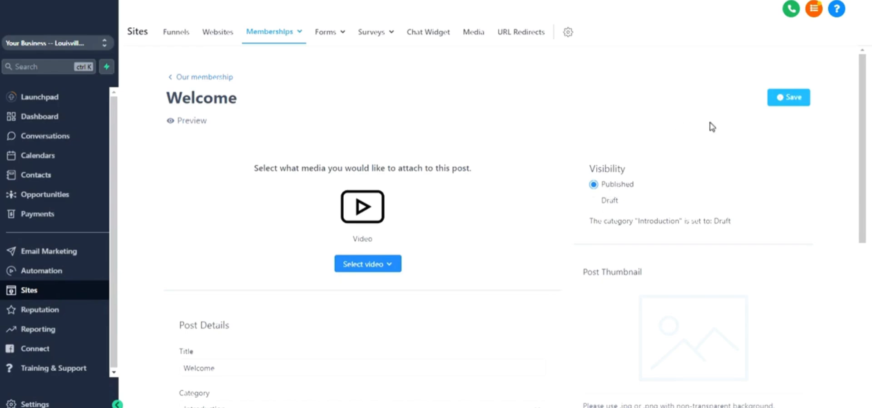
click(783, 97)
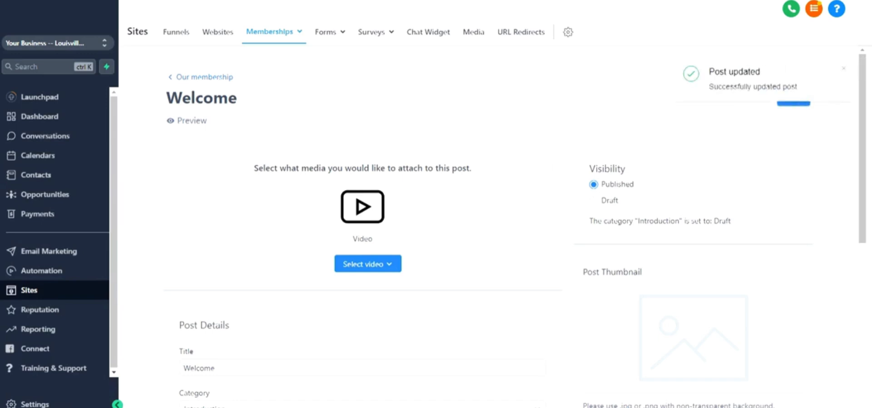
click(217, 78)
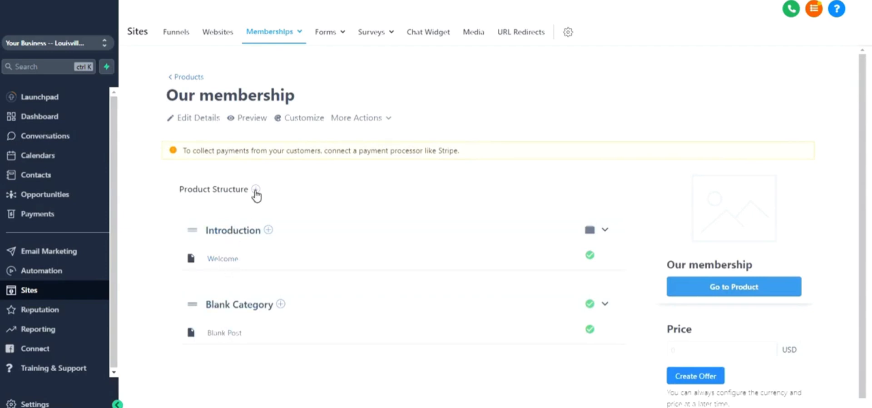
Step: Open the customization page for the Our membership product and inspect the title in its hero banner
mouse_move(256, 191)
mouse_move(270, 231)
scroll(499, 212, down, 1)
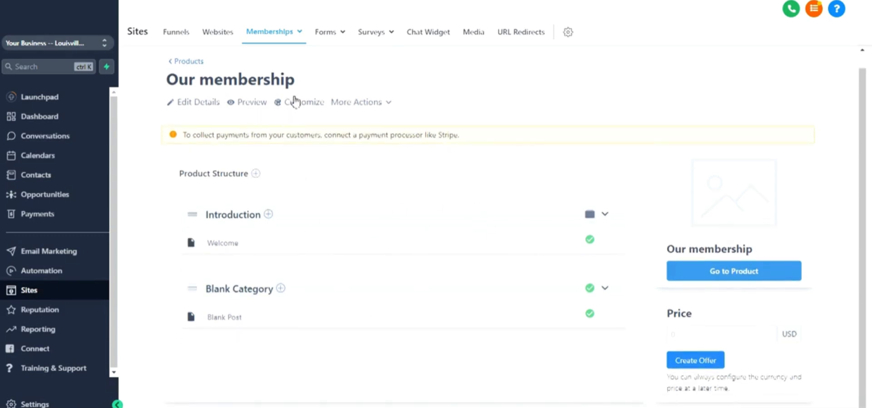
click(245, 104)
click(296, 106)
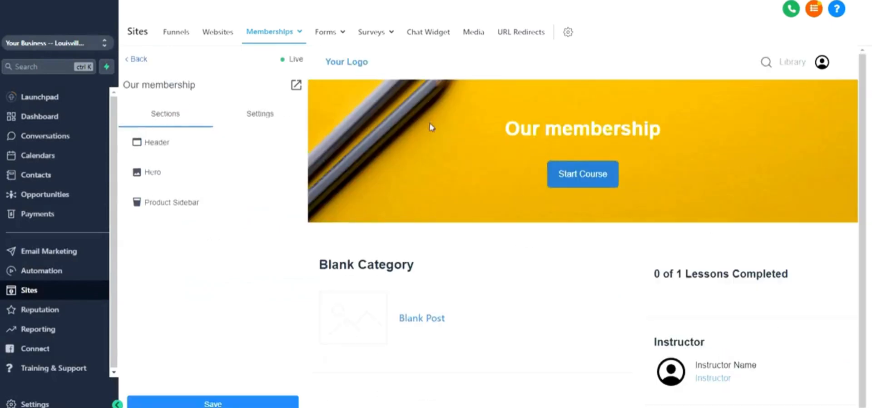
drag(506, 131, 717, 133)
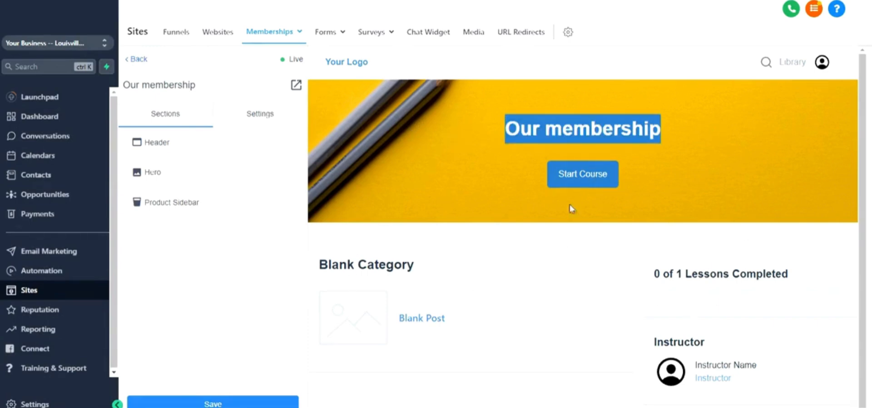
Step: Examine the Header section's recommended logo dimensions and image upload dialog without choosing a file
click(182, 146)
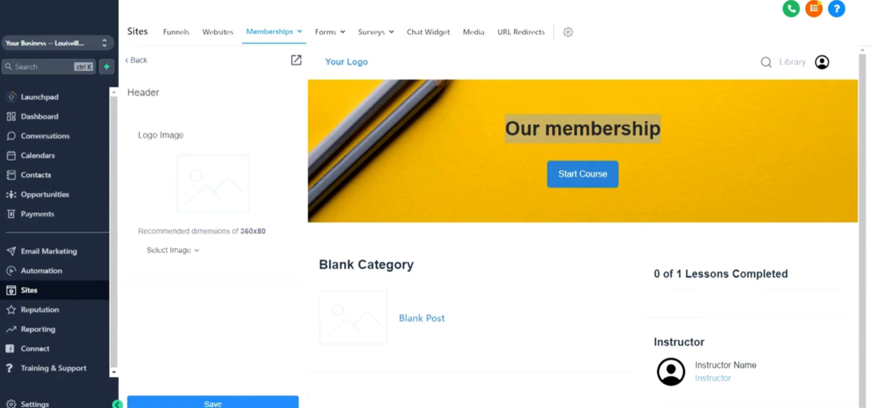
double_click(253, 232)
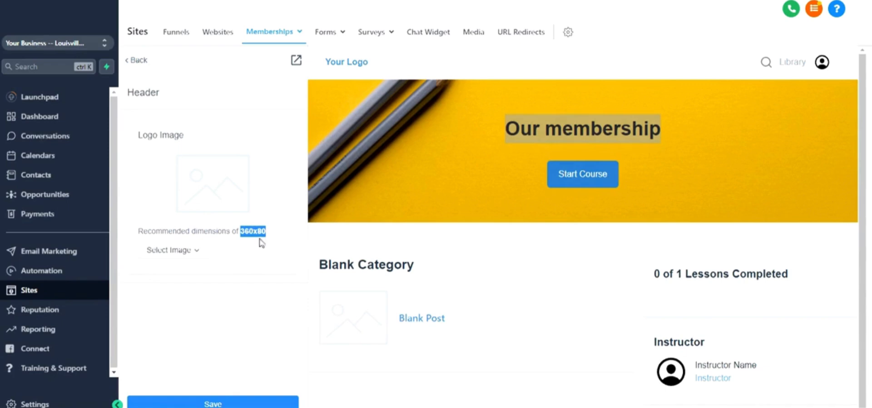
click(190, 254)
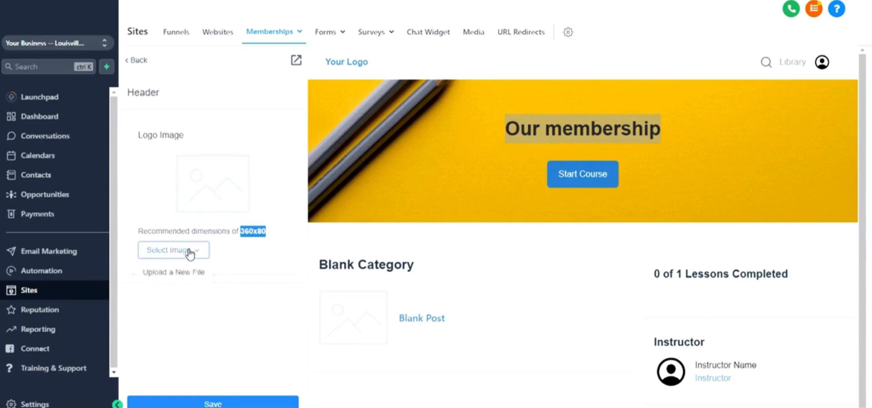
click(170, 275)
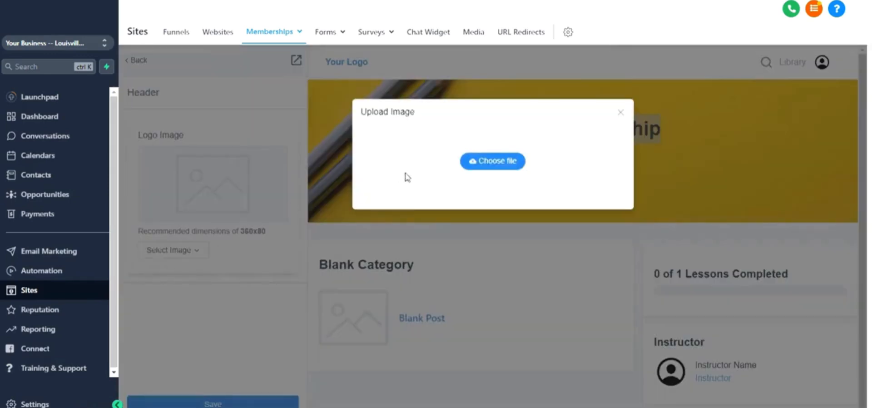
click(622, 114)
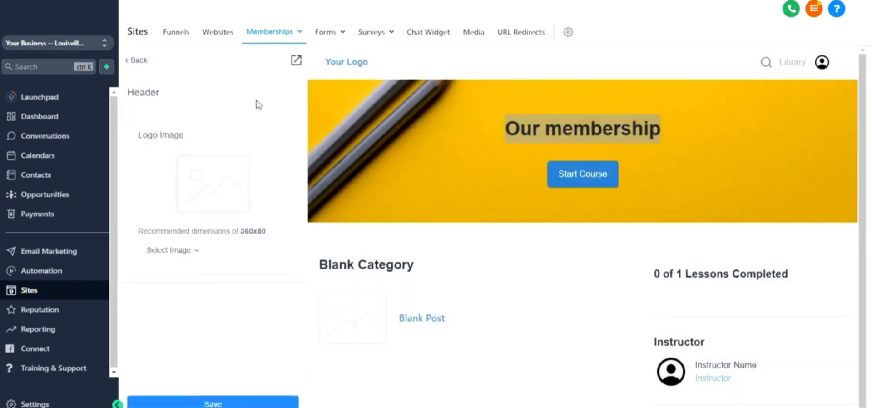
Step: Check the logo placeholder in the page preview, save the Header section and return to the section list
drag(326, 62, 377, 71)
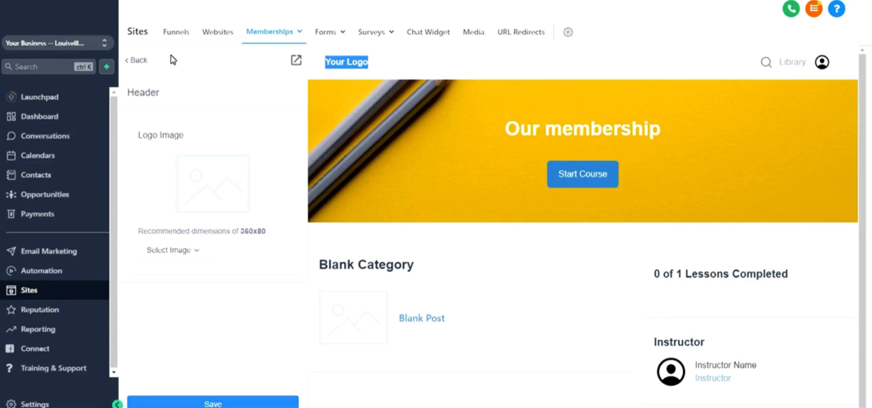
click(216, 404)
click(218, 403)
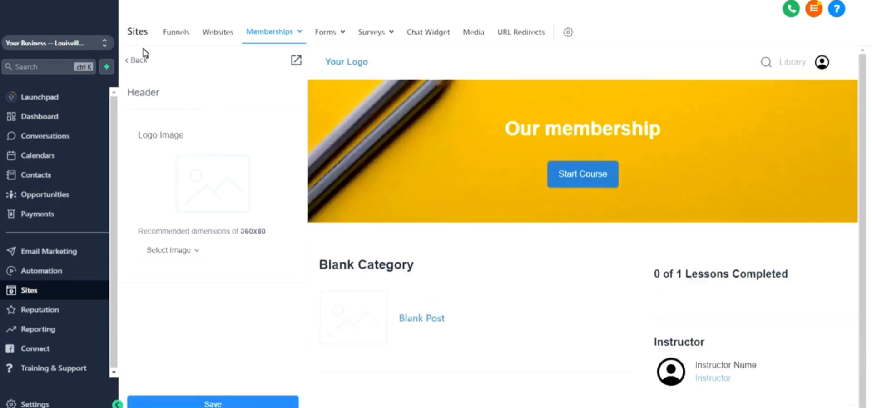
click(138, 64)
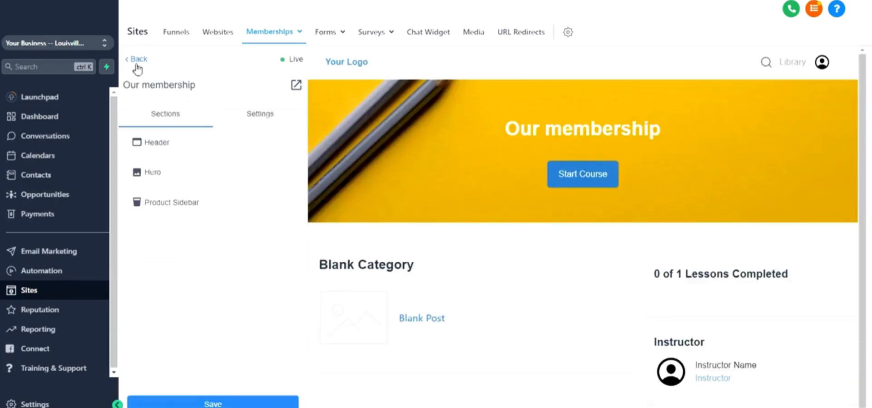
Step: Examine the Hero section's alignment, spacing, background image and recommended image dimensions
click(177, 180)
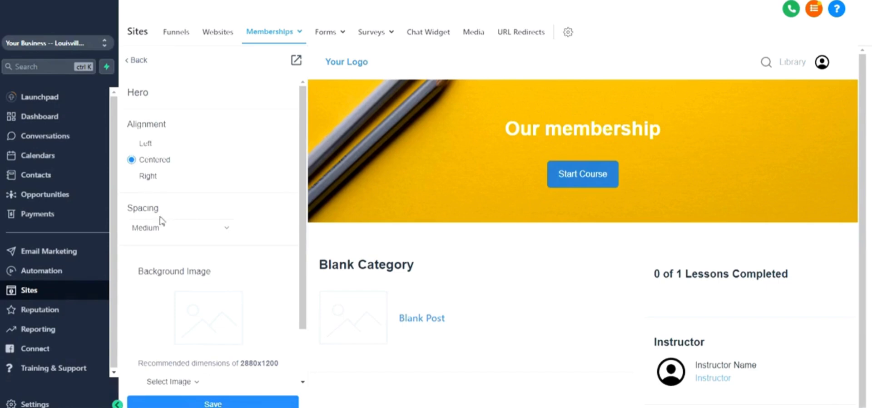
scroll(180, 234, down, 2)
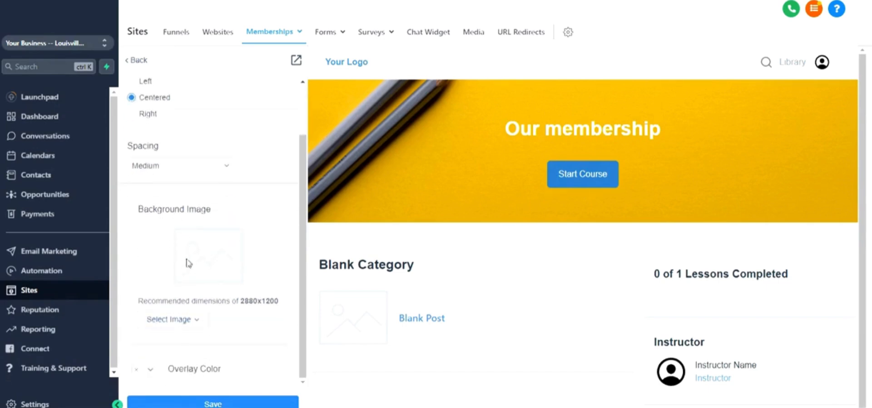
drag(238, 301, 279, 301)
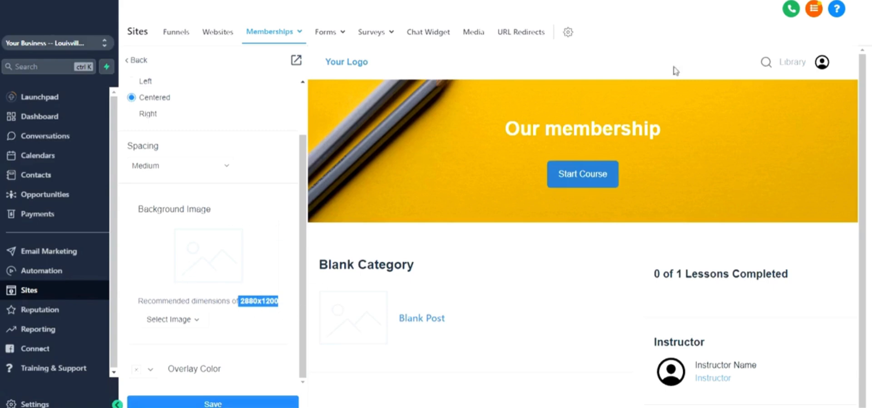
scroll(193, 223, up, 1)
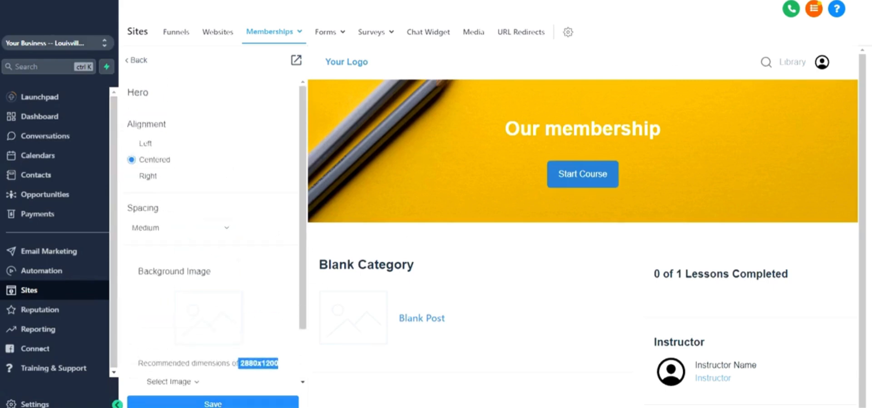
scroll(190, 219, down, 1)
scroll(193, 223, up, 1)
scroll(191, 222, down, 1)
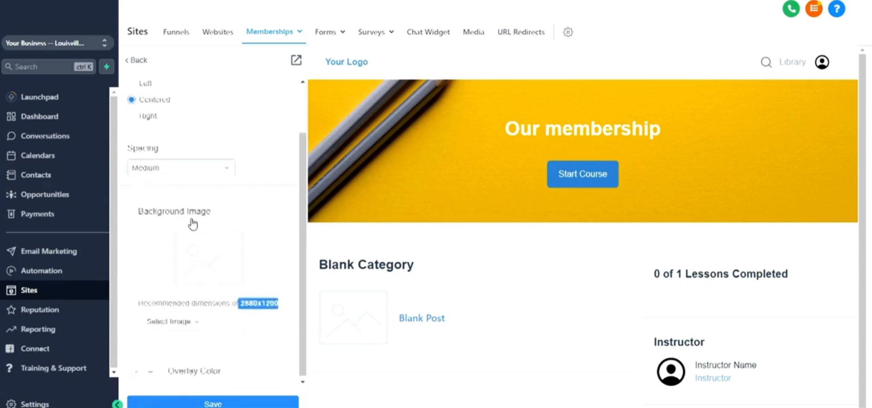
Step: Set the Hero section's overlay color to green, rgba(83,240,45,1), save it and return to the section list
click(151, 373)
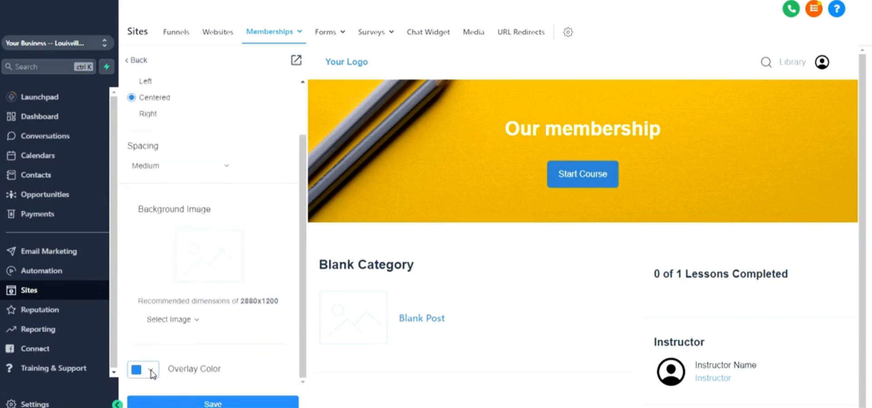
click(164, 319)
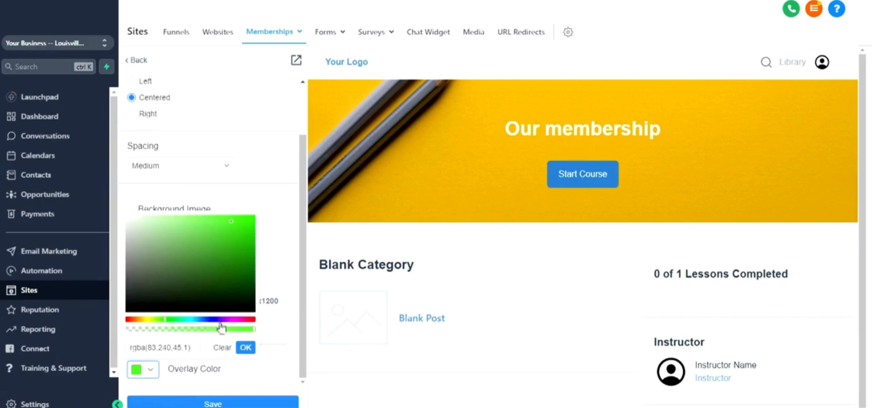
click(245, 348)
click(221, 401)
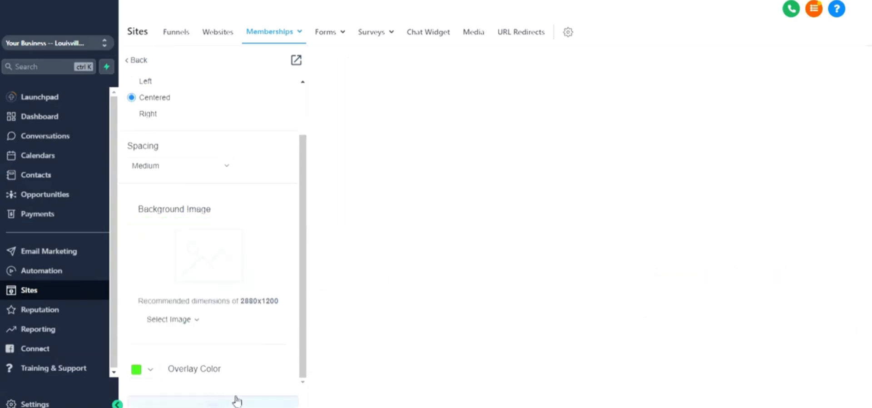
scroll(213, 192, up, 2)
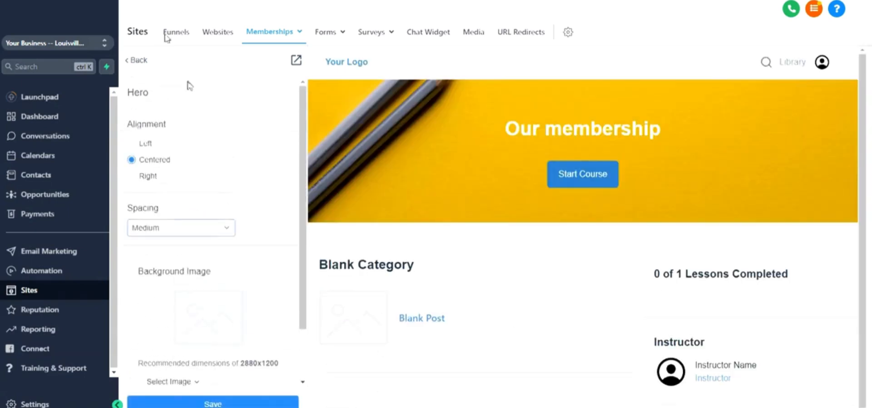
click(136, 60)
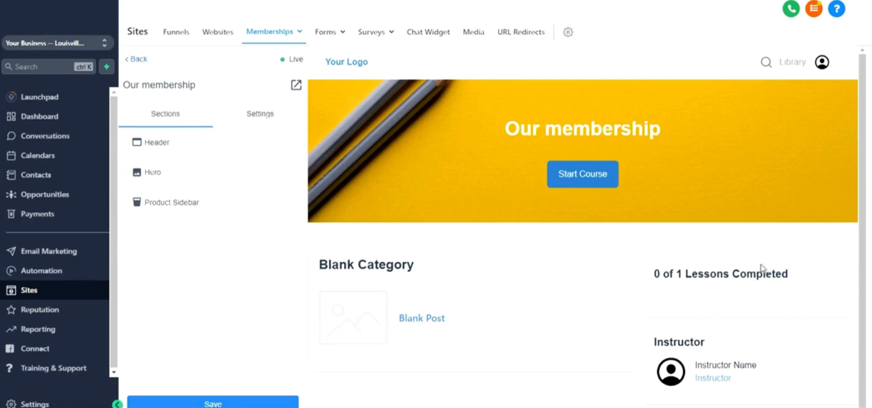
Step: Locate the instructor block in the page preview and open the Instructor settings of the Product Sidebar section
scroll(736, 271, down, 1)
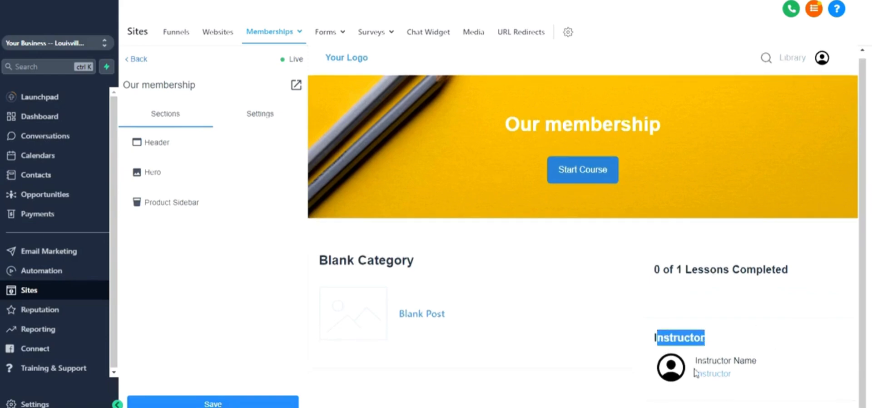
click(203, 207)
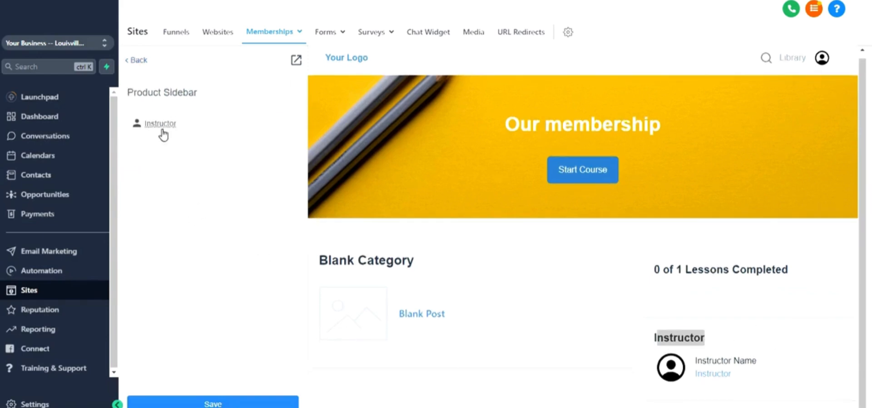
click(186, 130)
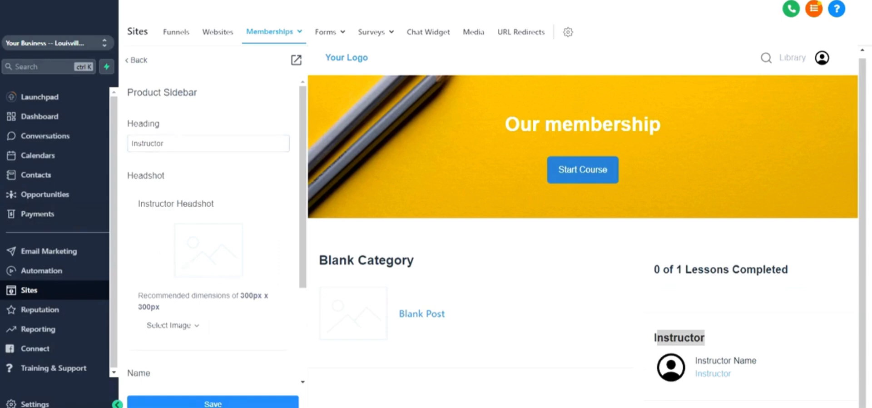
Step: Compare the Product Sidebar's Heading field and headshot settings with the instructor heading, name and title in the page preview
drag(176, 144, 88, 146)
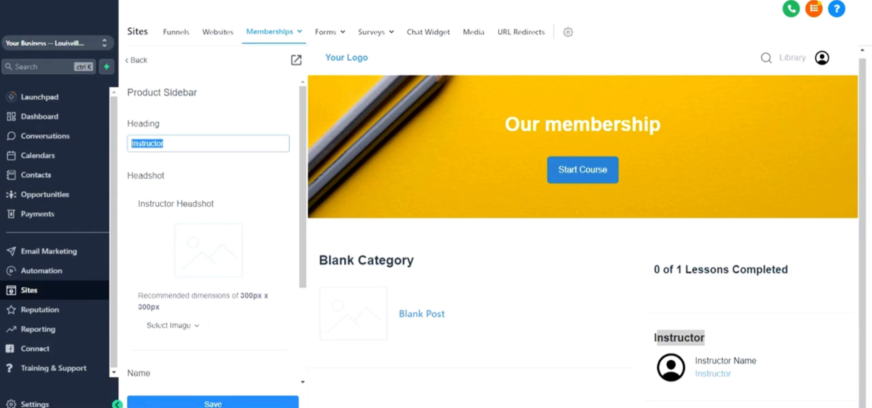
scroll(170, 151, down, 3)
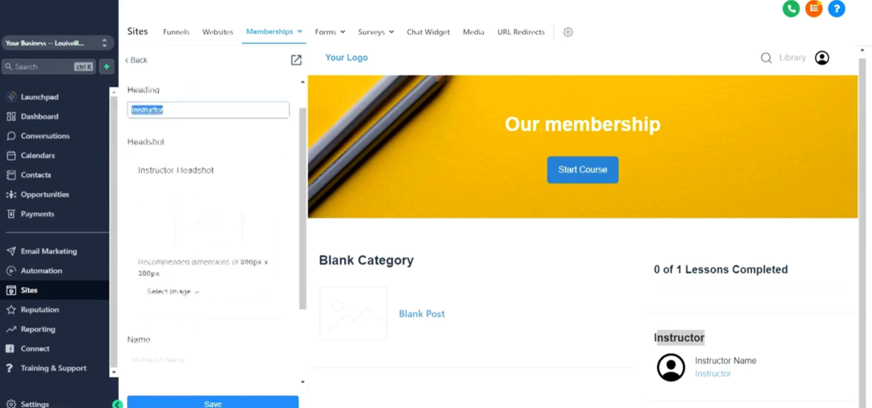
scroll(220, 120, up, 3)
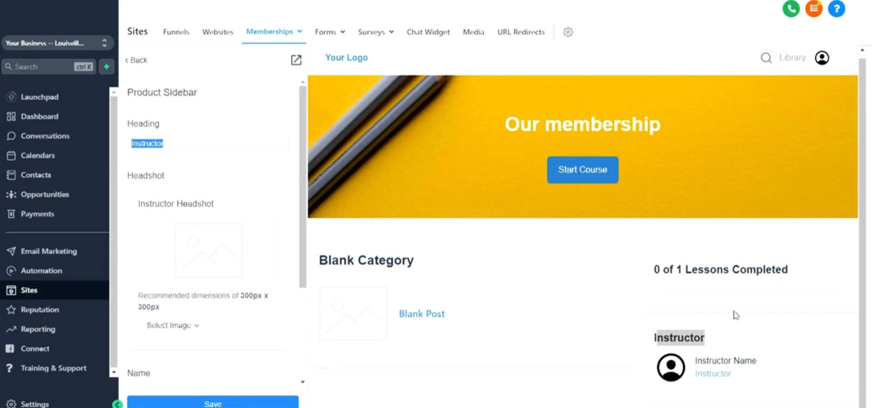
double_click(705, 338)
drag(706, 361, 758, 384)
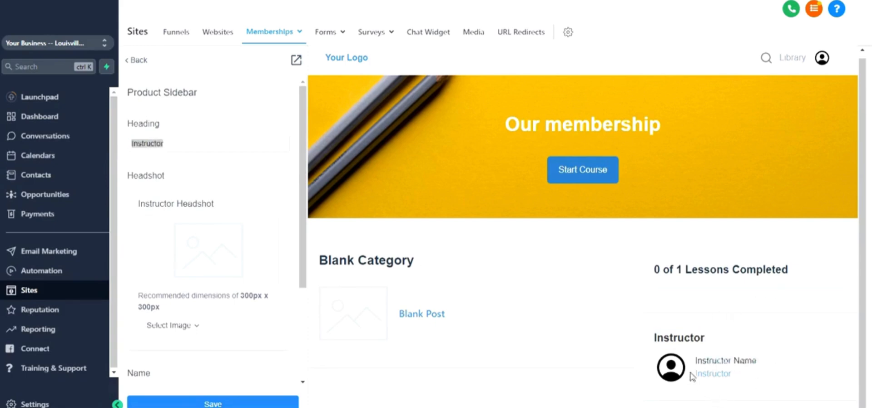
drag(693, 376, 748, 378)
Step: Fill in the instructor's name as Brad Pitt, the title as Awesome and the bio as "Brad is very knowledgable."
scroll(182, 218, down, 3)
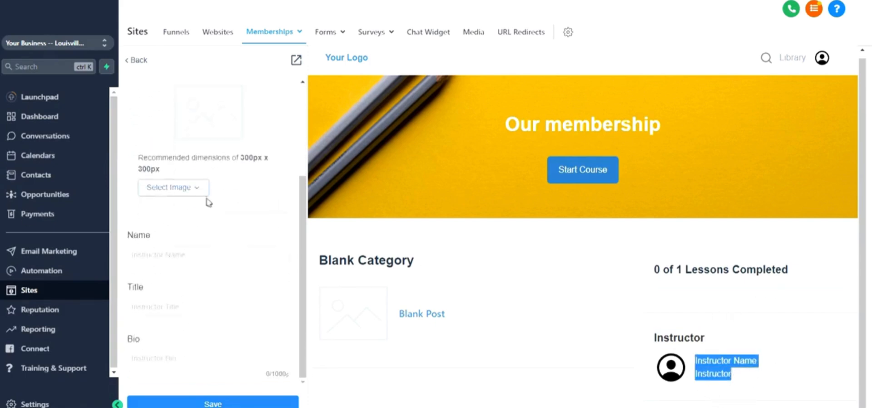
click(191, 254)
text(Brad Pitt)
key(Tab)
text(Awesome)
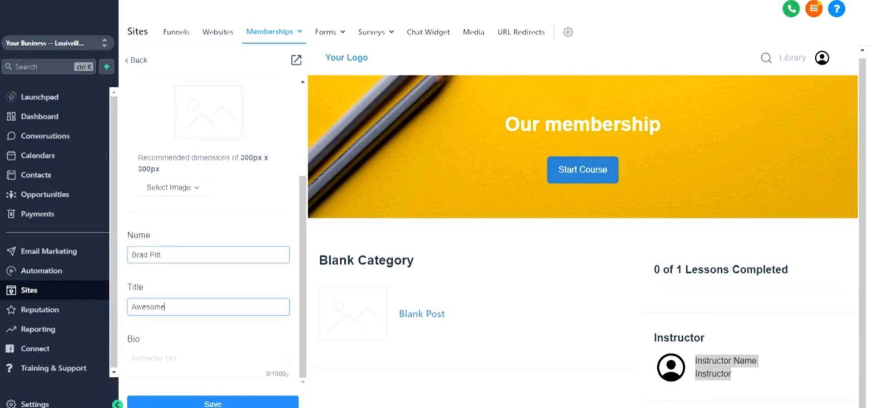
key(Tab)
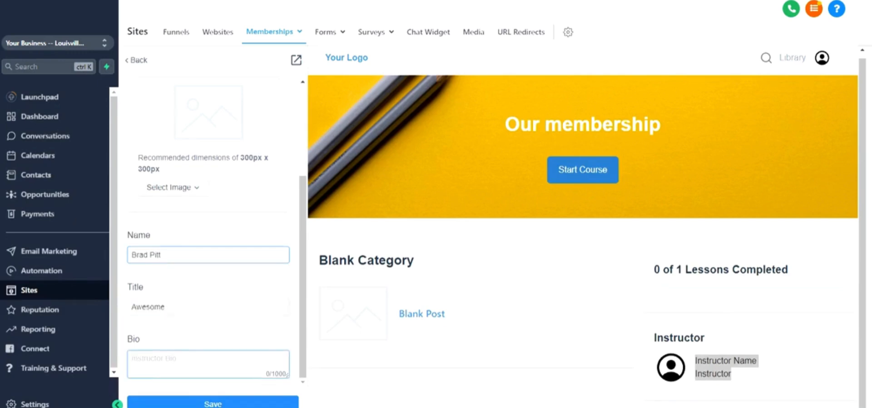
text(Brad is very knowledgable.)
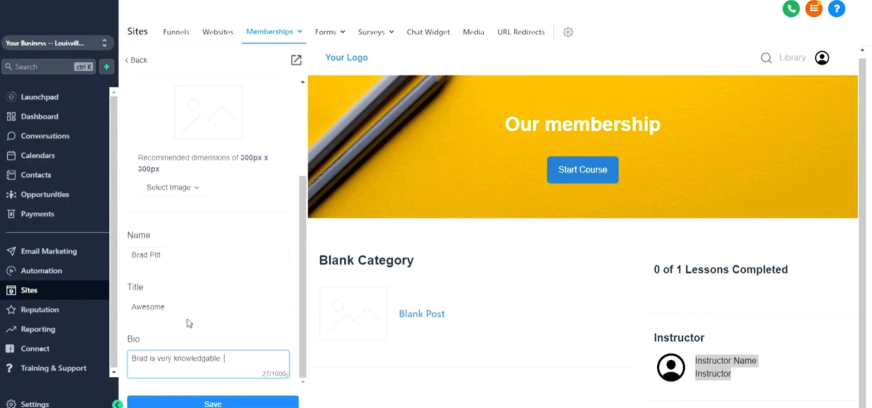
Step: Save the Product Sidebar section, check the instructor block in the page preview and return to the section list
click(213, 403)
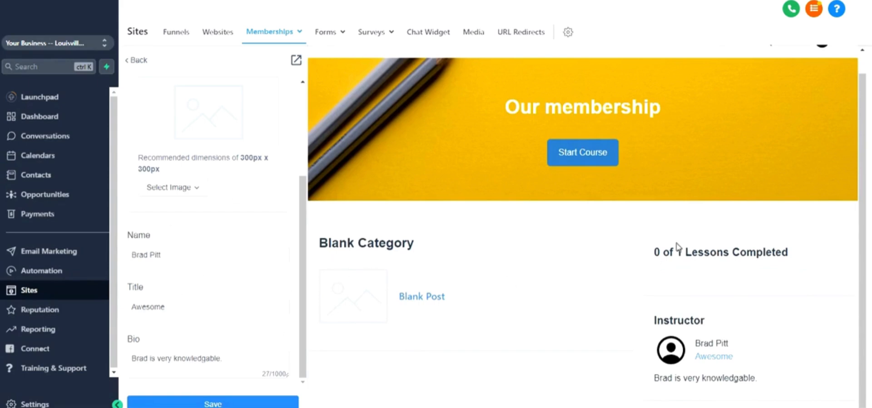
scroll(526, 260, up, 1)
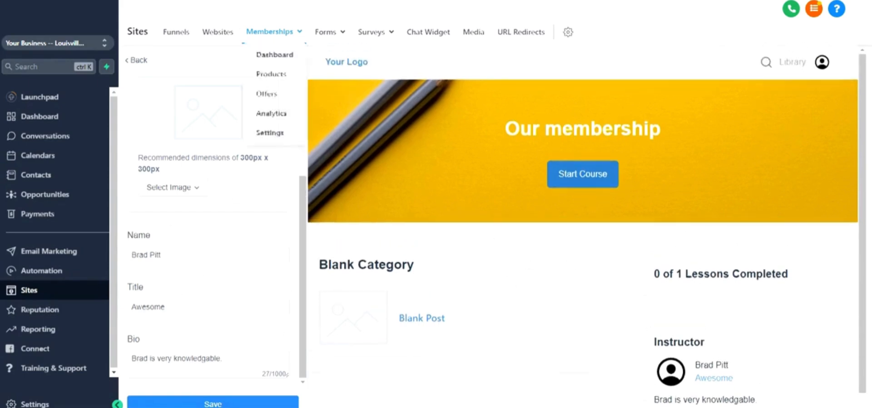
scroll(160, 72, up, 2)
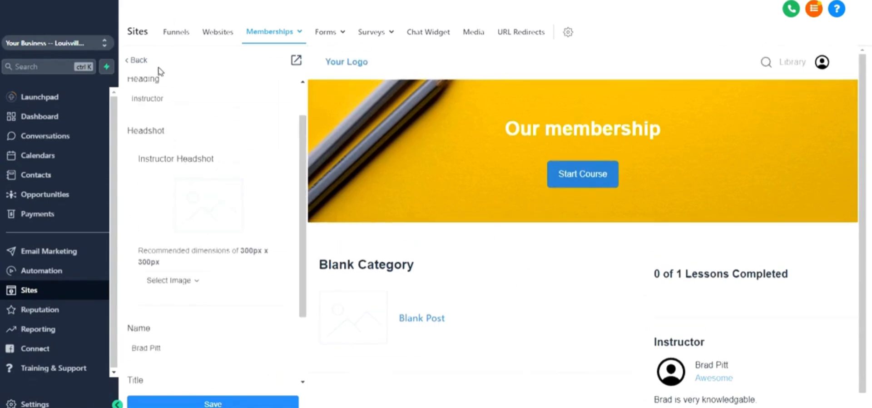
click(136, 60)
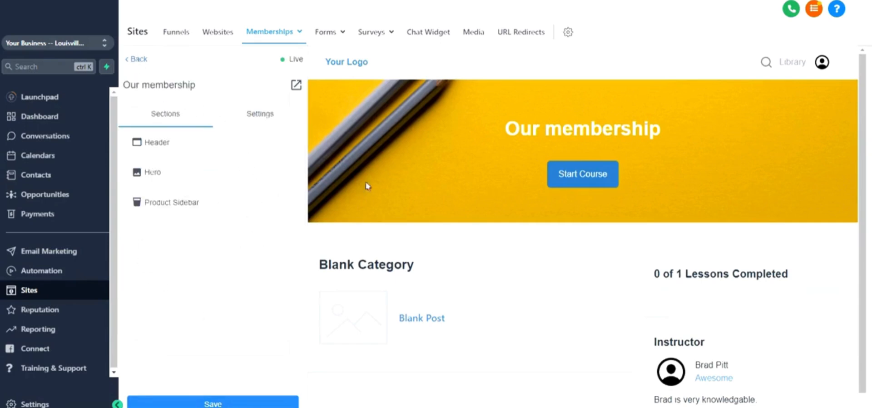
Step: Open the product page's Favicon settings and check the recommended image dimensions and the upload option
click(254, 119)
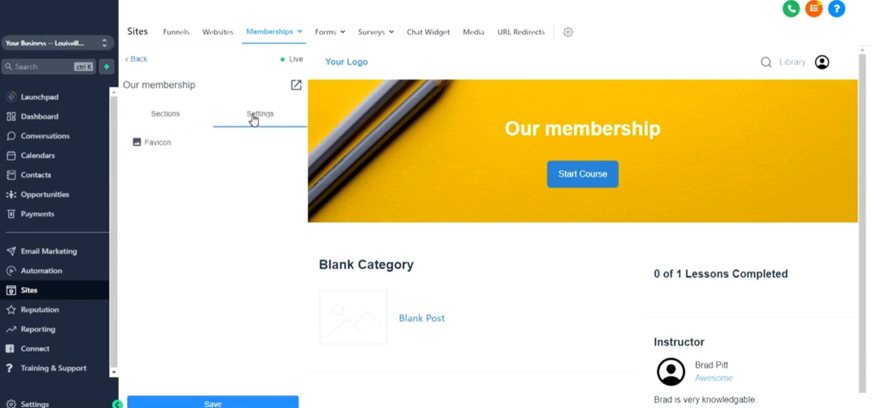
click(161, 143)
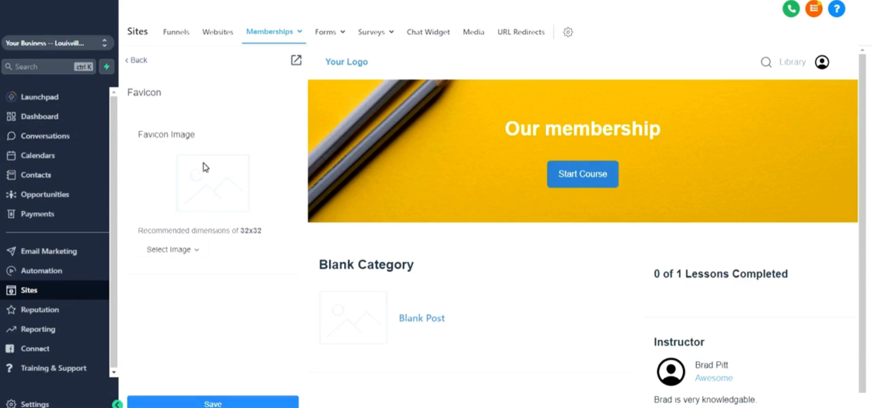
double_click(251, 231)
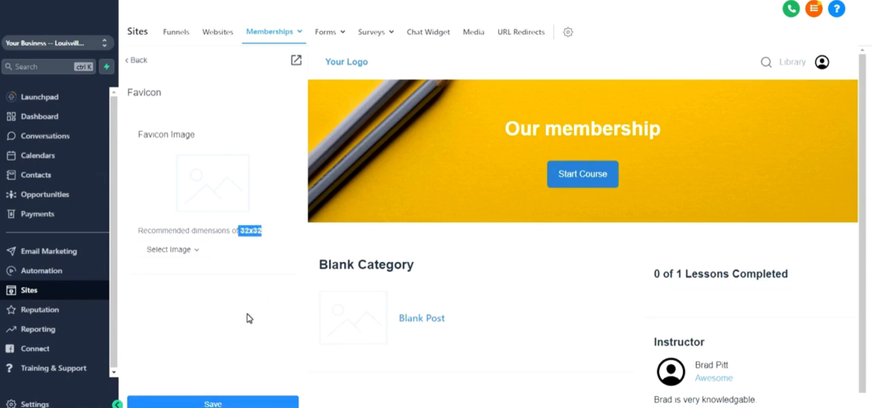
click(184, 254)
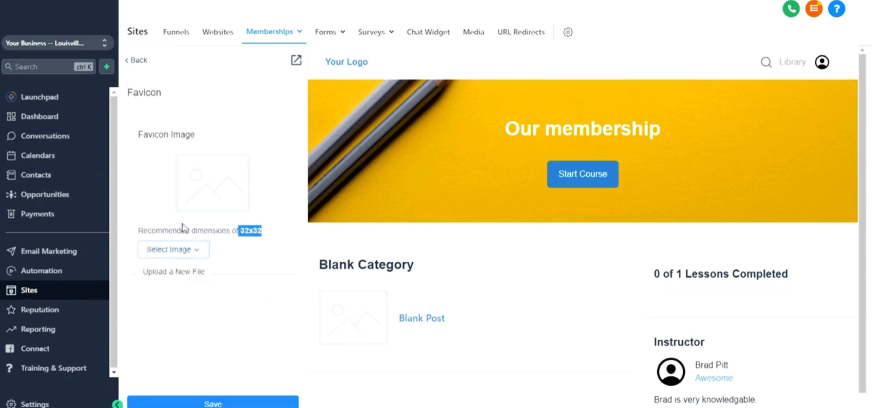
click(275, 295)
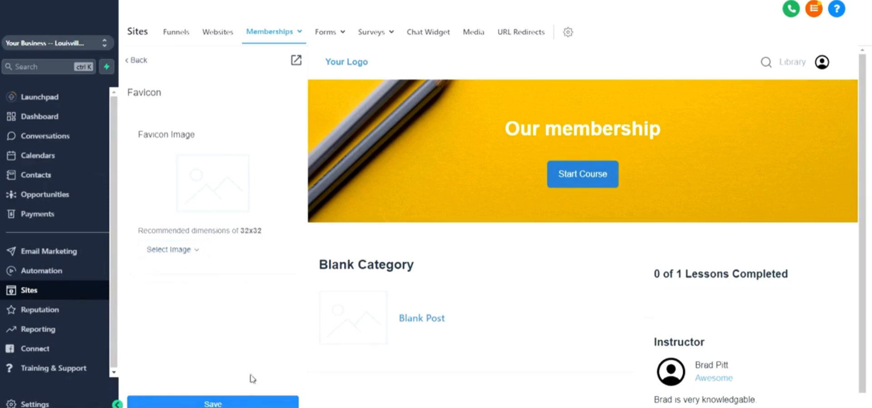
Step: Save the Favicon settings and leave the page customizer for the Our membership product overview
click(232, 404)
click(139, 61)
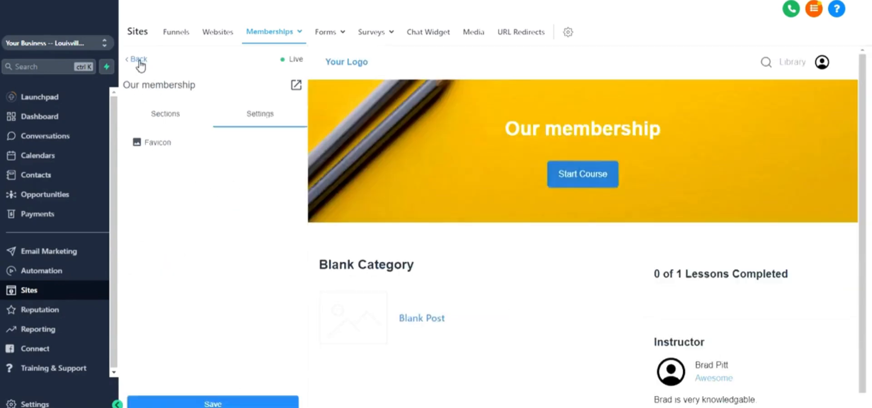
click(138, 61)
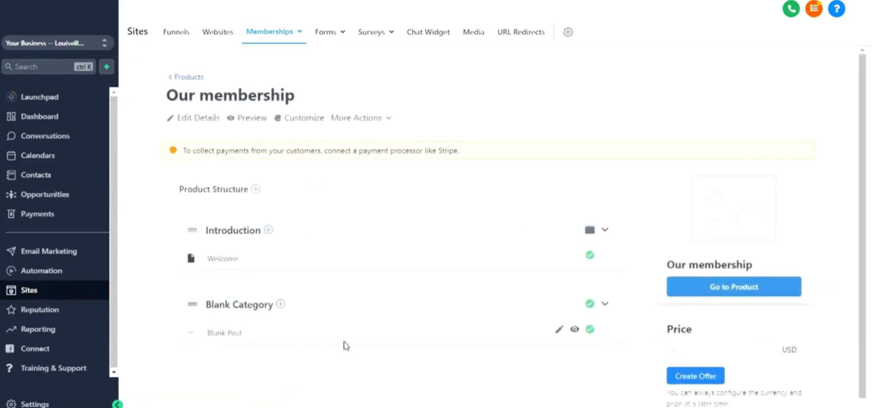
Step: Look over the additional actions and the category and post structure on the Our membership product overview
click(378, 124)
scroll(436, 84, down, 1)
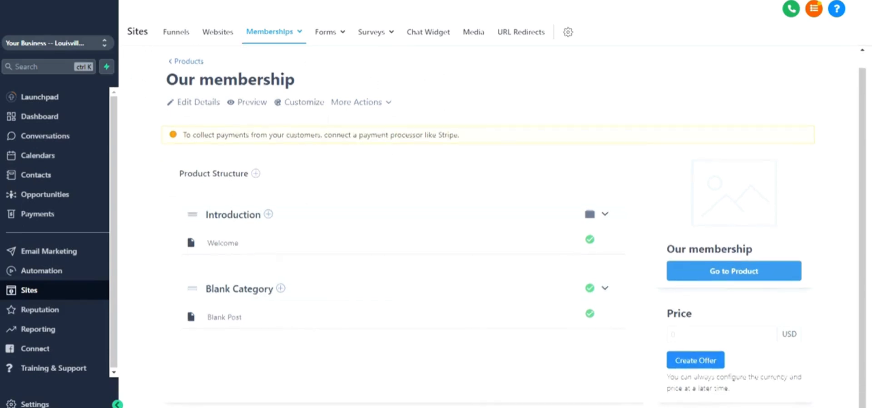
scroll(382, 118, up, 1)
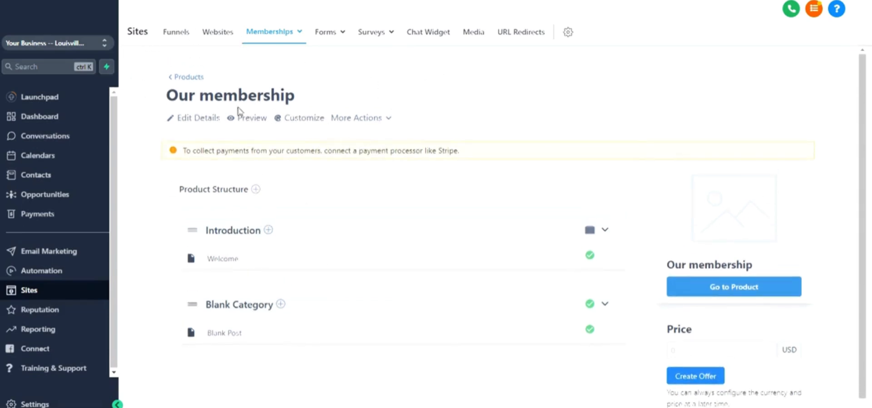